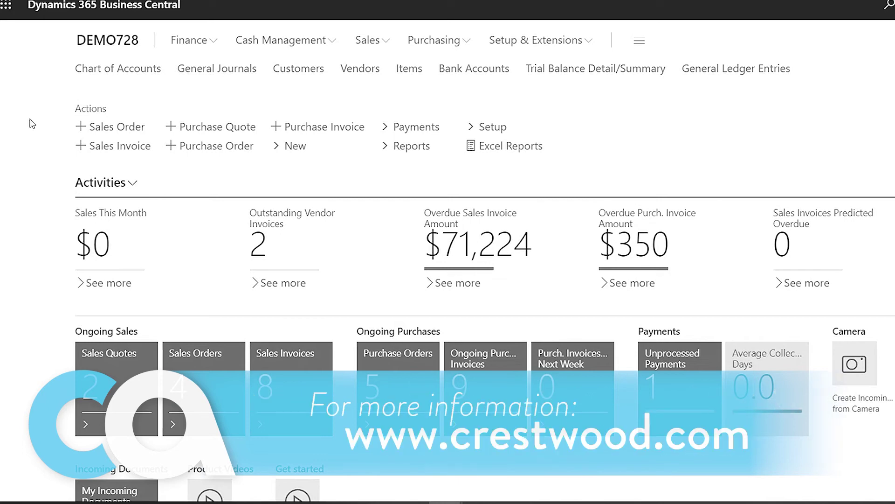
Filter the Chart of Accounts to account 61100, Life Insurance Expense.
left_click(139, 70)
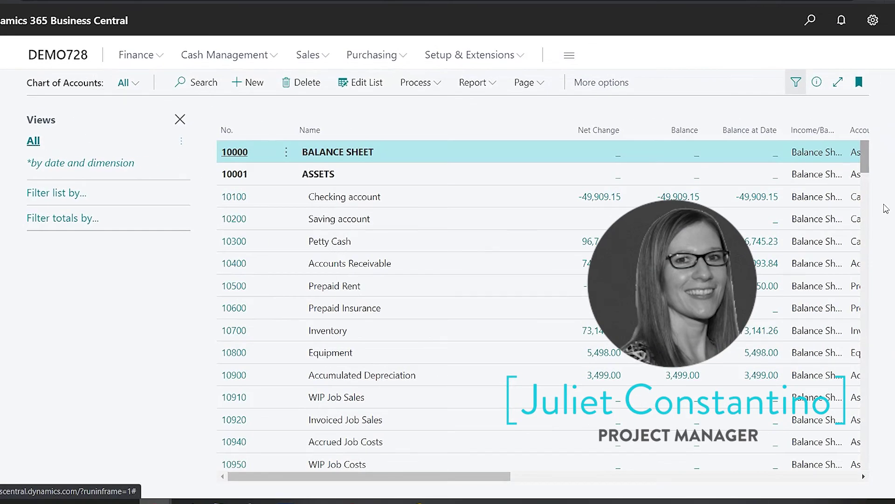
left_click(206, 88)
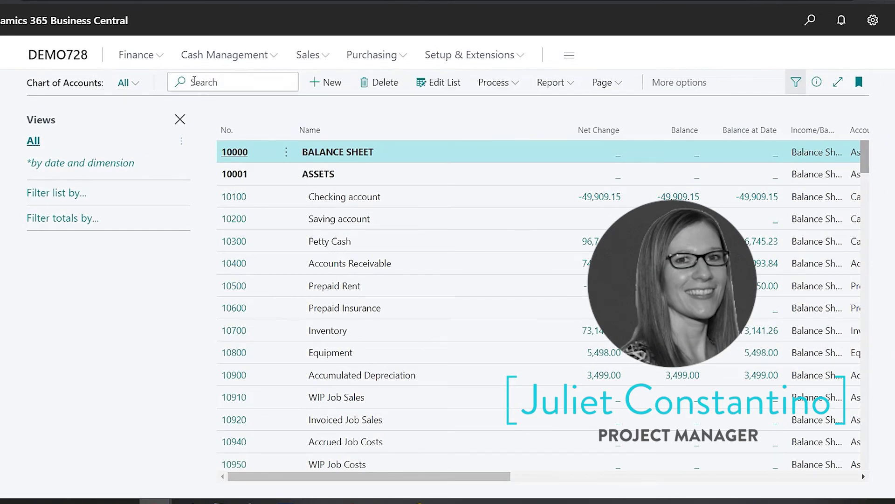
type("61100")
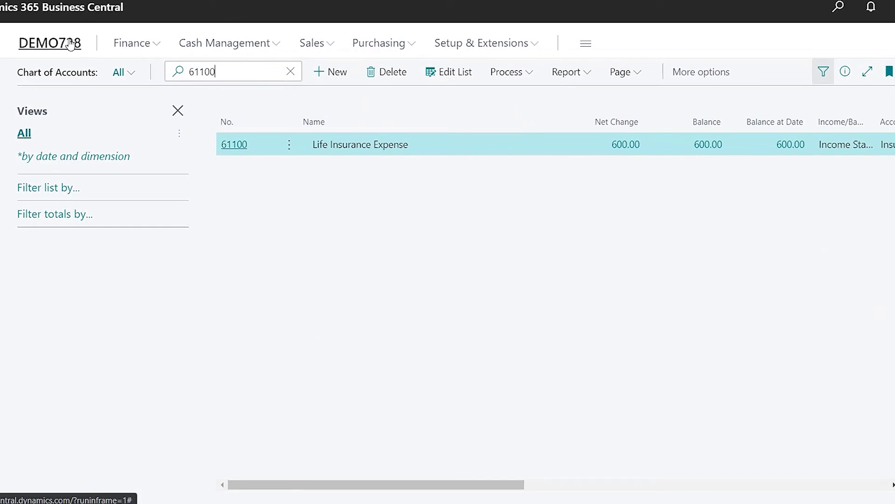
Go from the home page through General Journals to the Recurring General Journal.
left_click(70, 44)
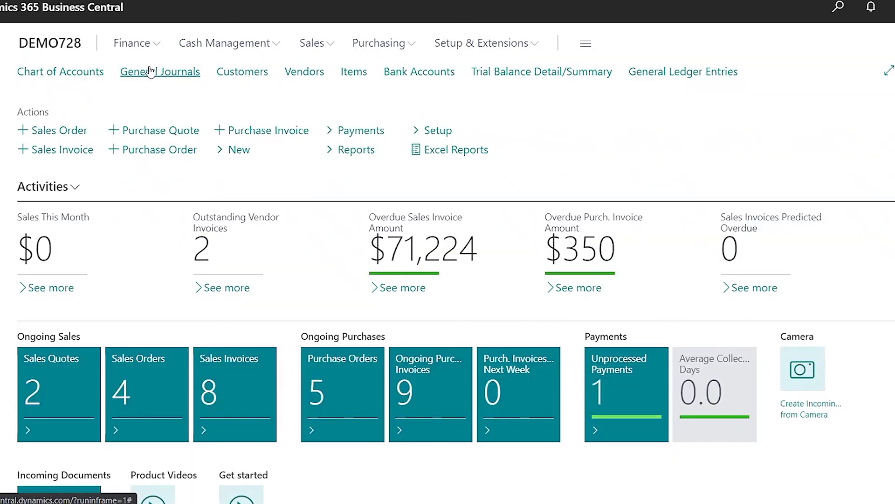
left_click(191, 70)
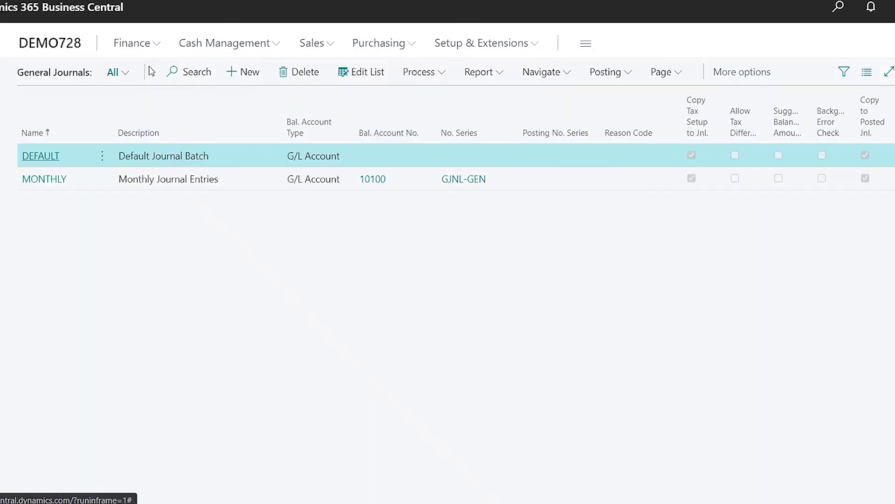
left_click(549, 73)
left_click(511, 100)
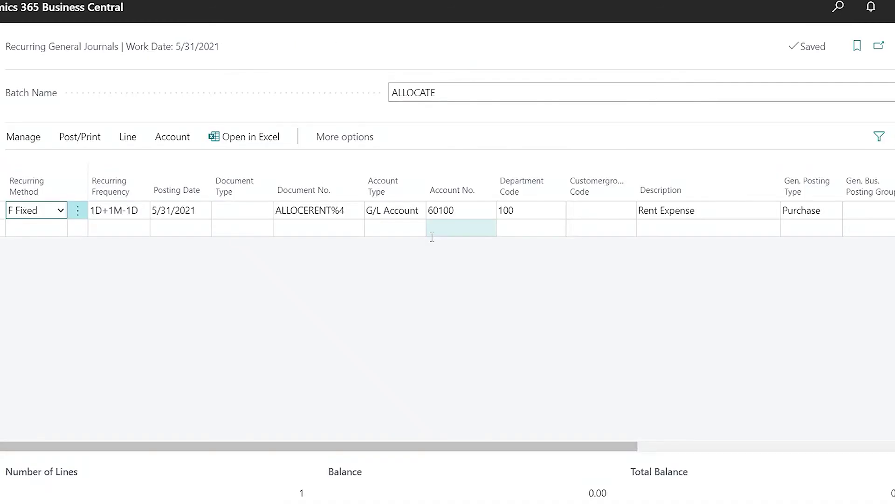
Add a new journal batch named BALANCE and switch to it.
left_click(883, 86)
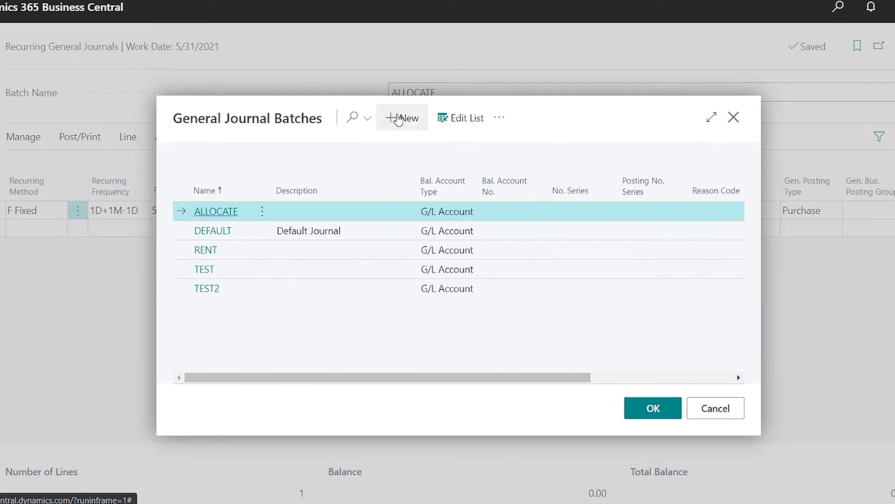
left_click(400, 120)
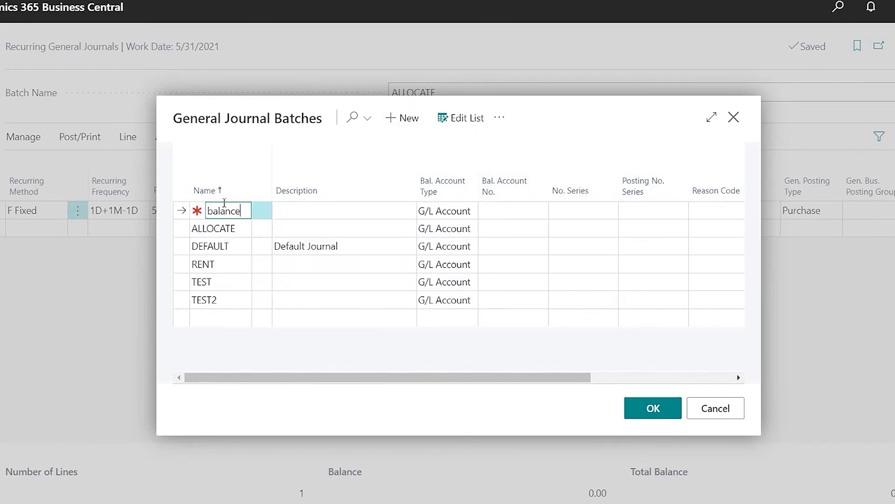
left_click(310, 210)
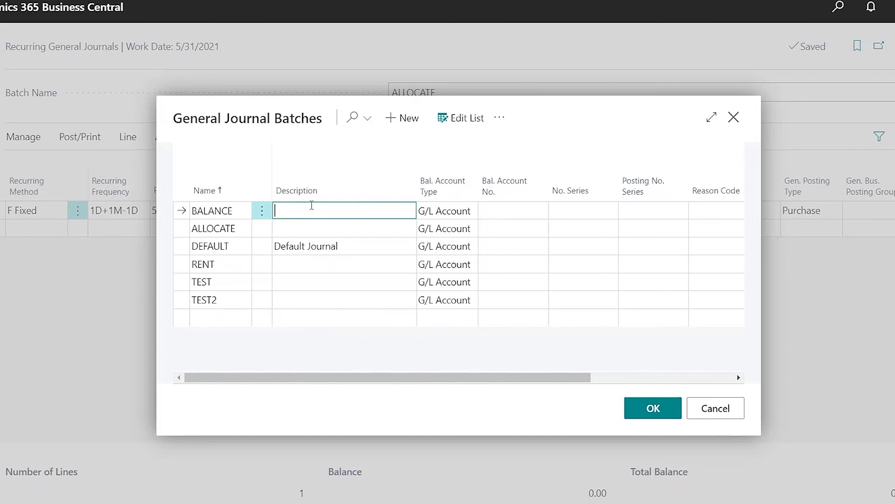
left_click(672, 415)
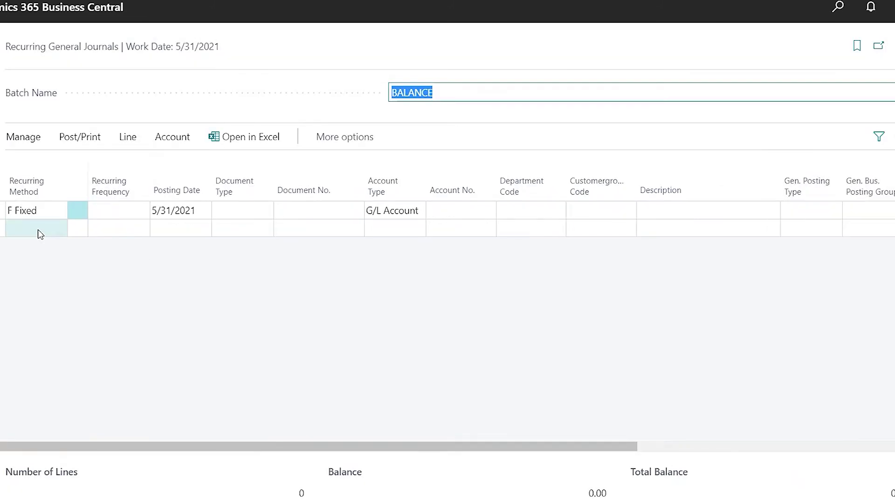
Set the line's recurring method to Balance and recurring frequency to 1D+1M-1D.
left_click(47, 212)
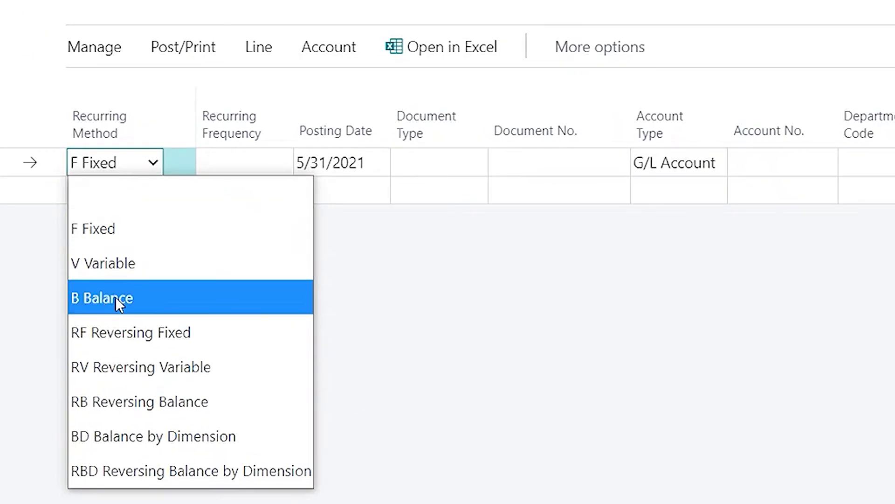
left_click(127, 298)
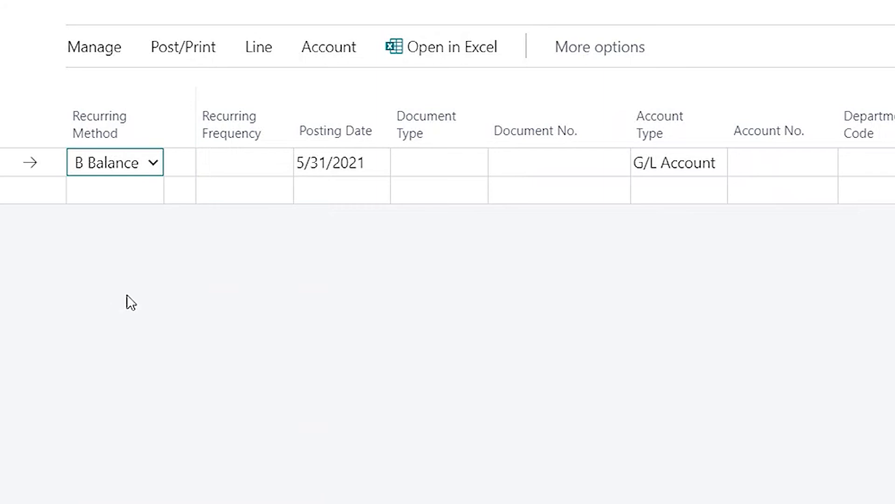
left_click(238, 161)
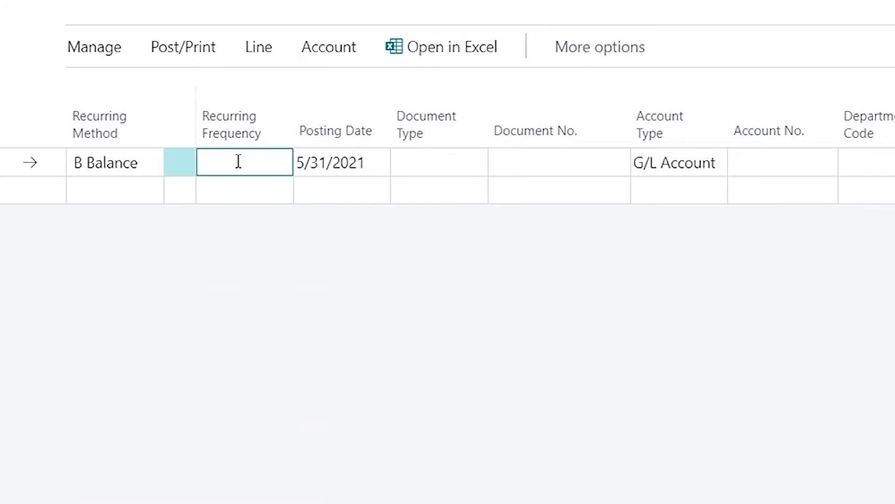
type("1d+1m-1d")
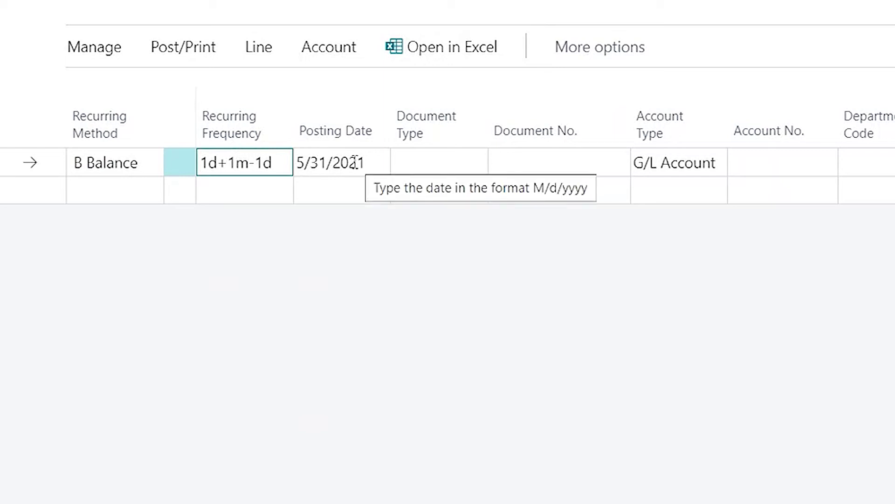
Enter document number BAL%4 and G/L account 61100 Life Insurance Expense.
left_click(508, 154)
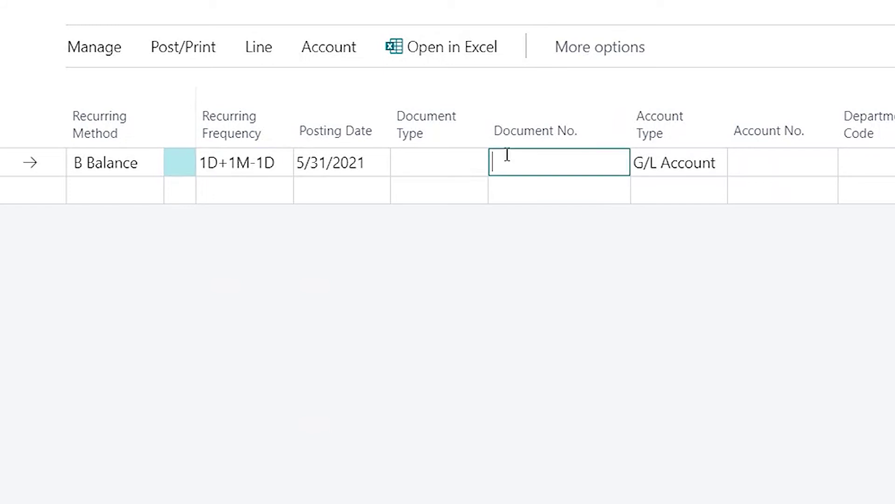
type("BAL%4")
left_click(771, 158)
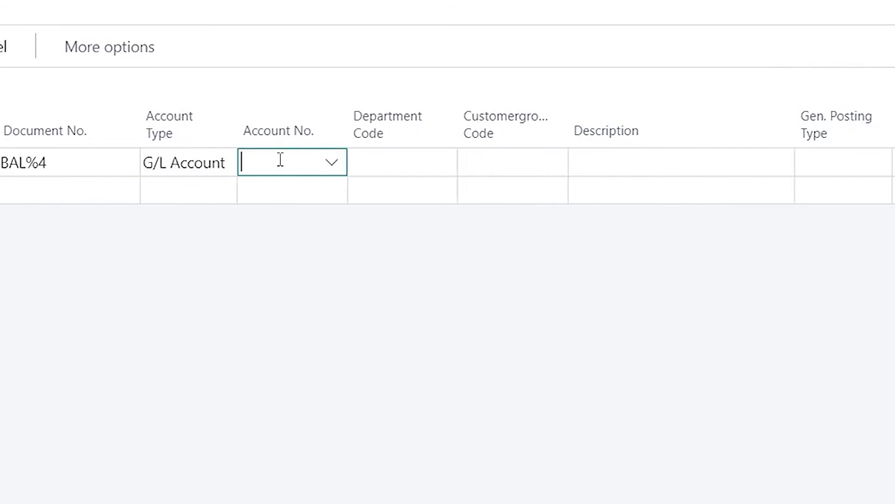
type("611")
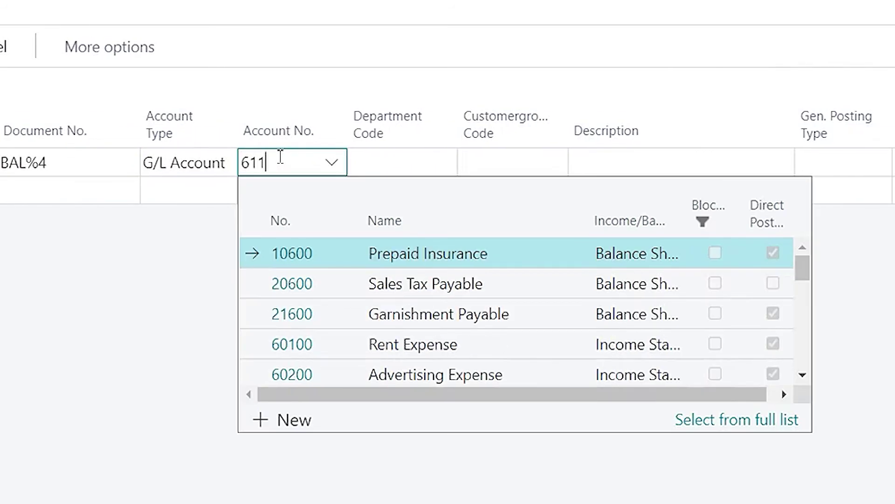
left_click(326, 265)
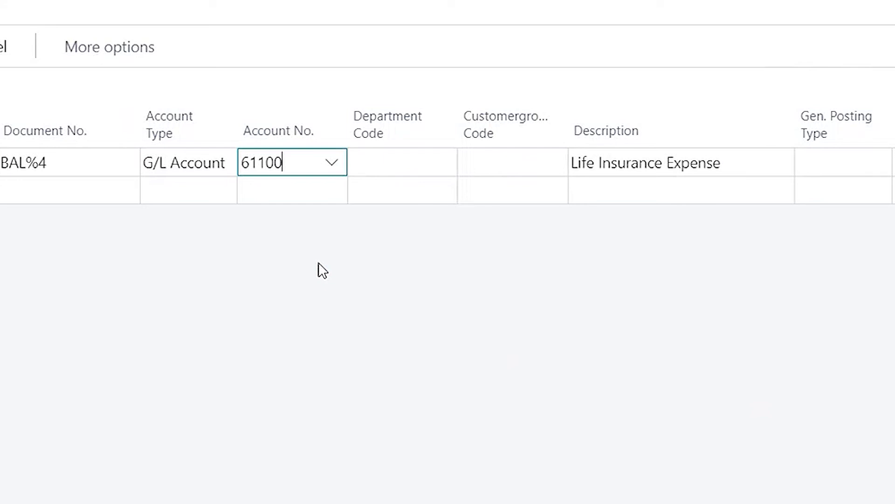
scroll(448, 162, "right", 5)
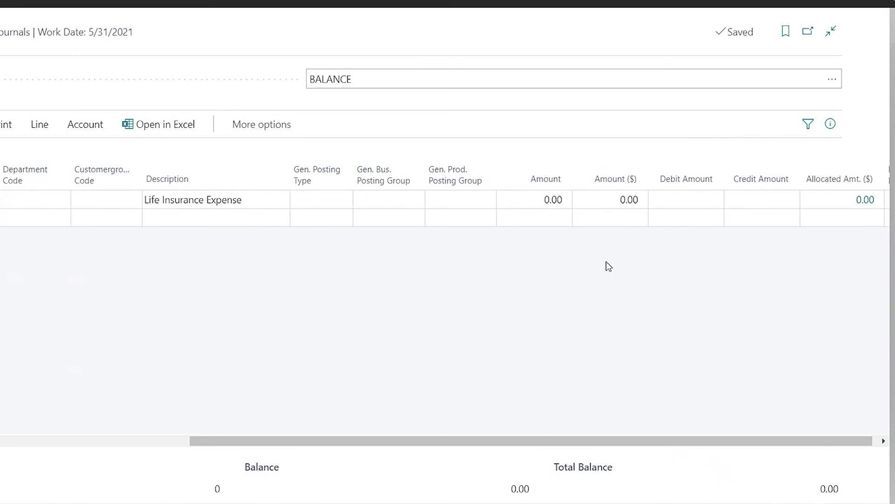
Open the line's allocations and add three allocation lines for account 61100.
left_click(859, 205)
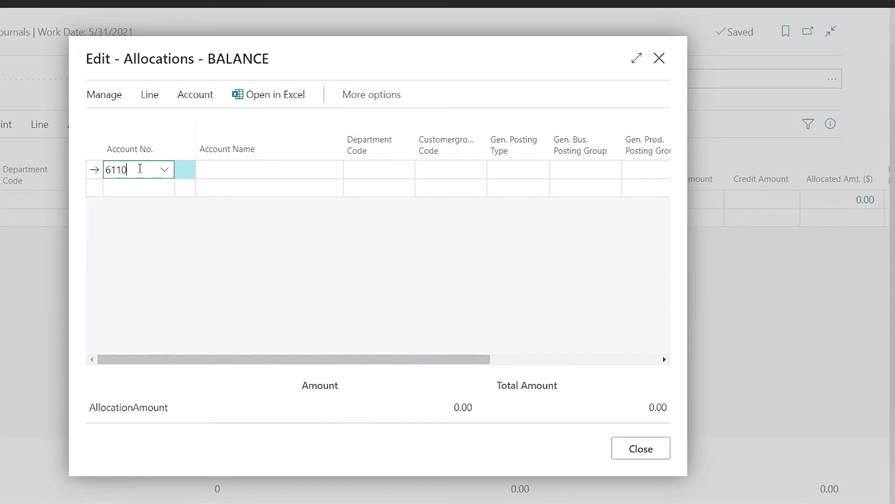
left_click(154, 230)
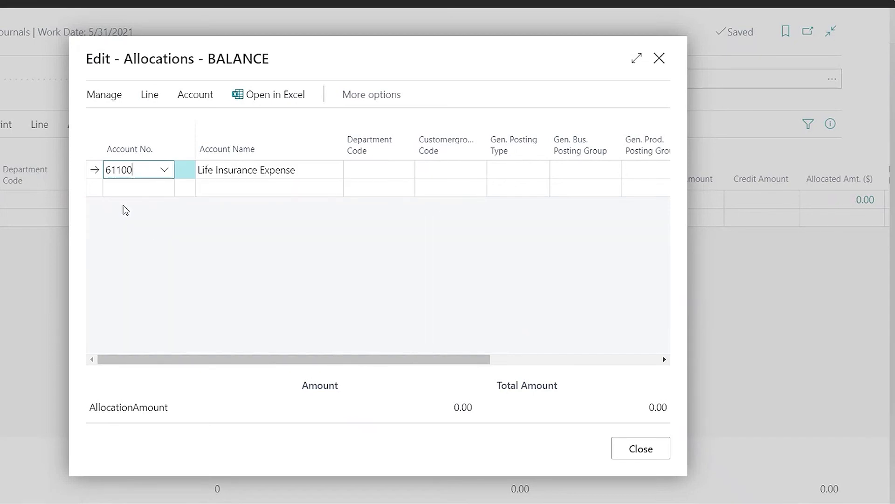
left_click(124, 191)
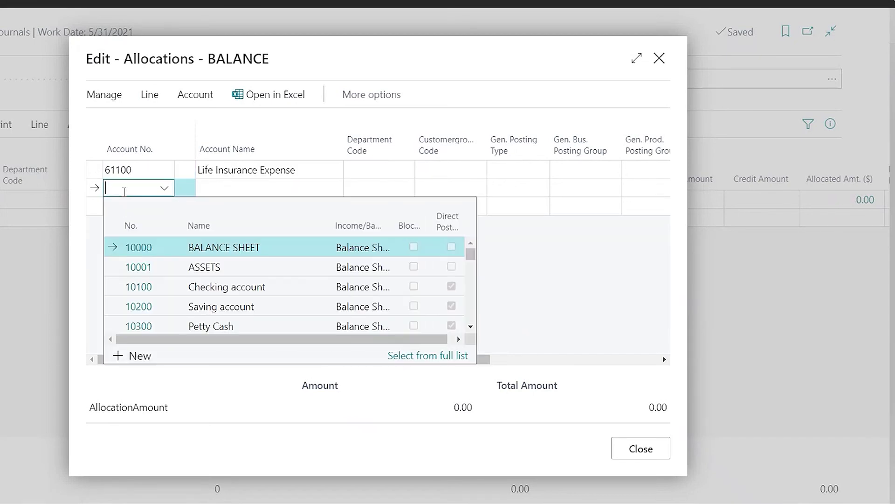
type("61100")
key("Down")
type("61100")
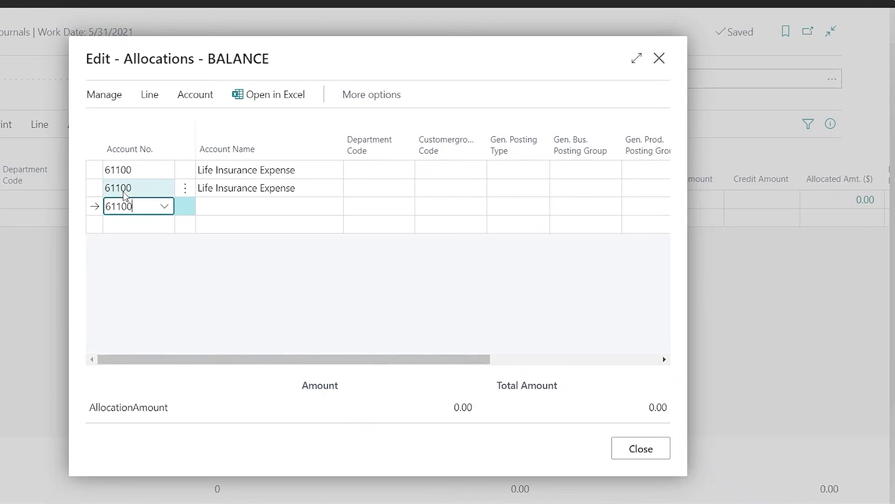
Assign departments 200, 300 and 400 to the three allocation lines.
left_click(411, 172)
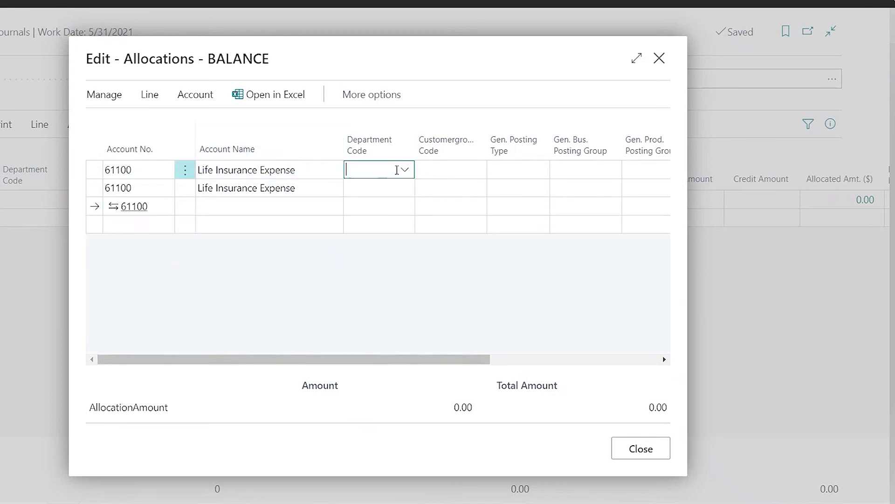
left_click(406, 171)
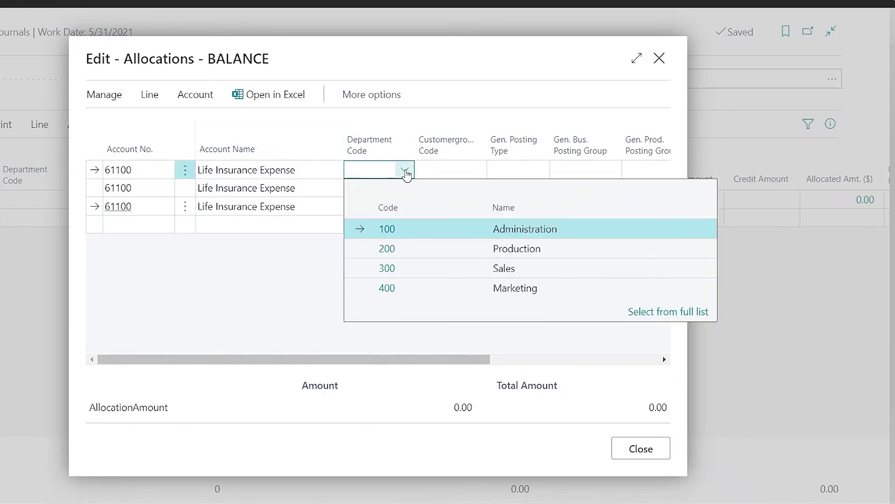
left_click(399, 250)
left_click(402, 187)
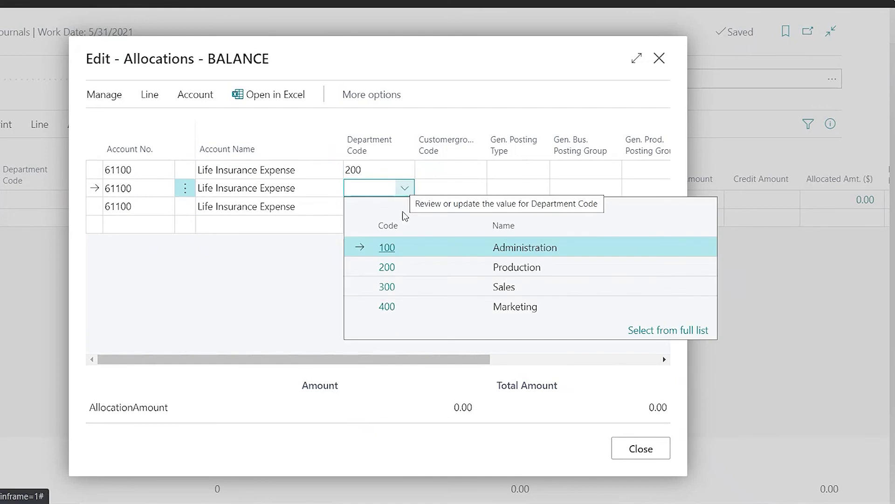
left_click(402, 287)
left_click(403, 208)
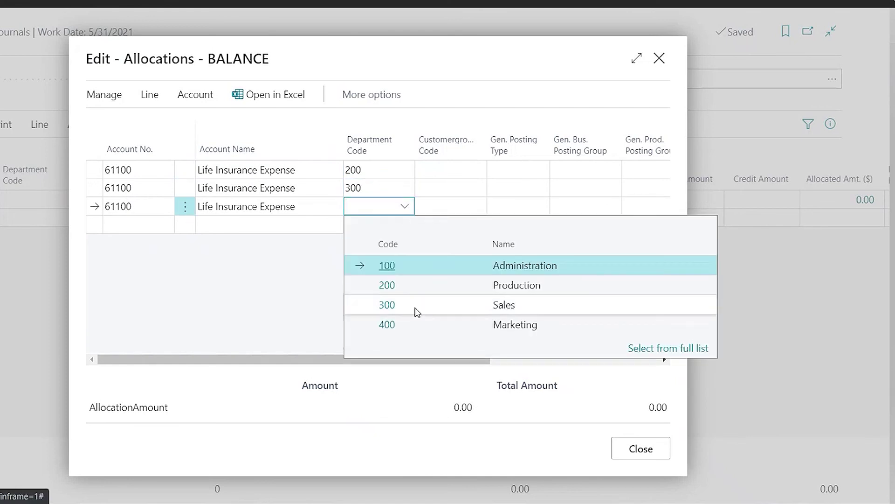
left_click(404, 325)
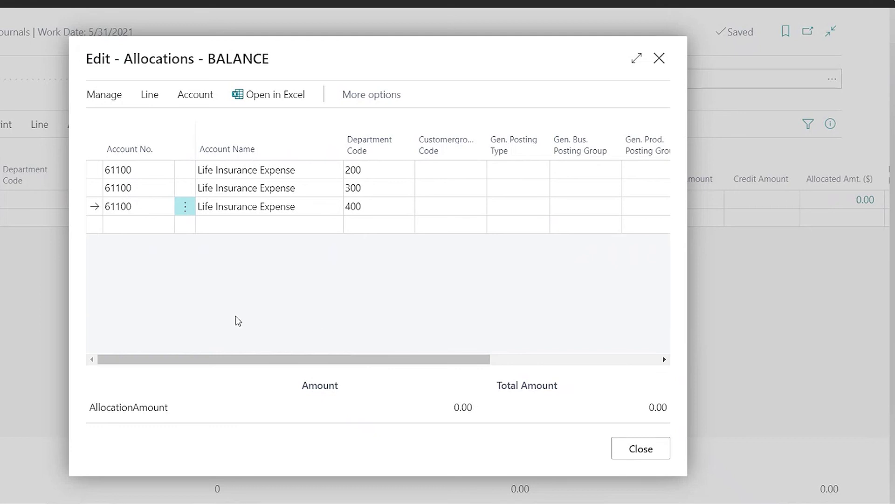
Set the allocation percentages to 10, 20 and 70.
left_click_drag(455, 361, 634, 354)
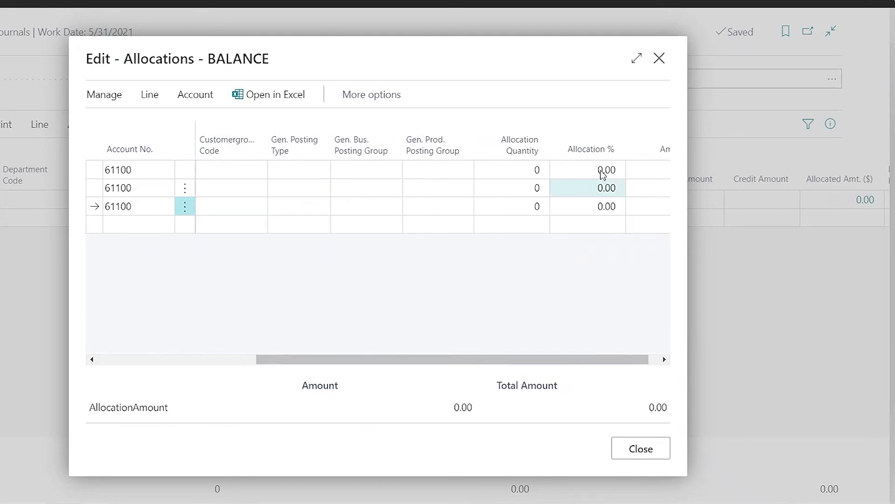
left_click(602, 172)
type("10")
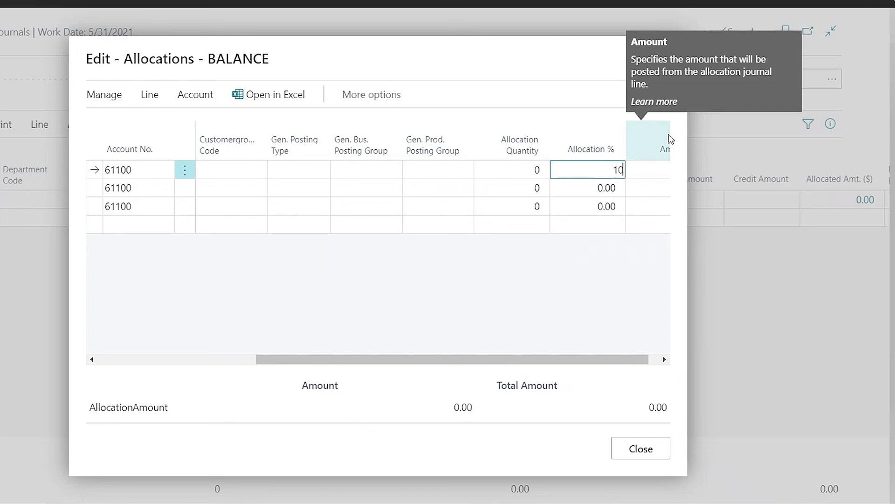
key("Return")
type("20")
key("Return")
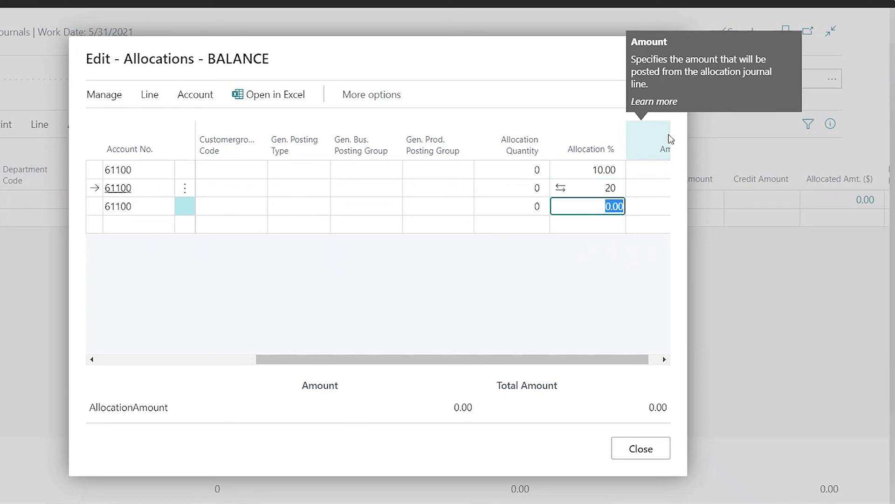
key("BackSpace")
type("70")
key("Return")
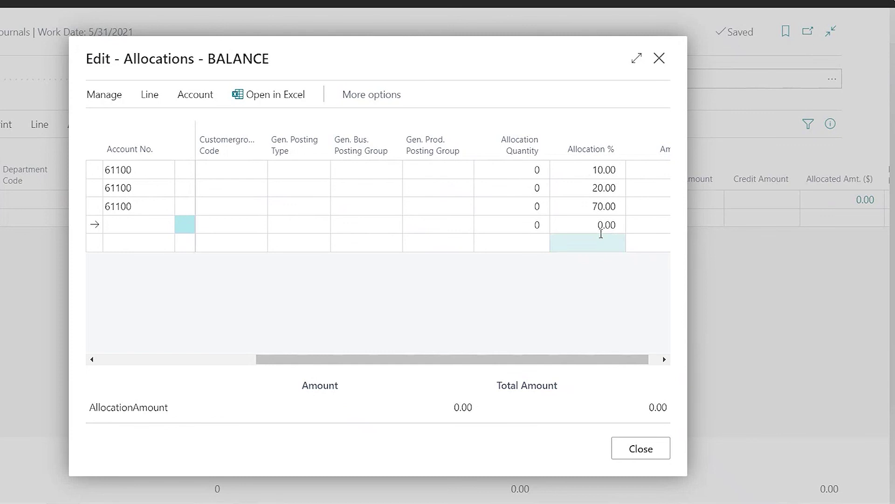
left_click(640, 449)
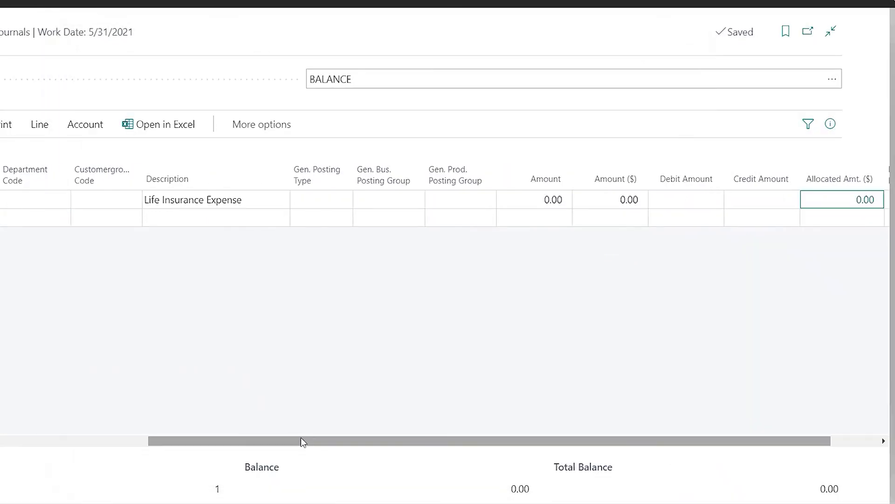
left_click_drag(260, 439, 104, 444)
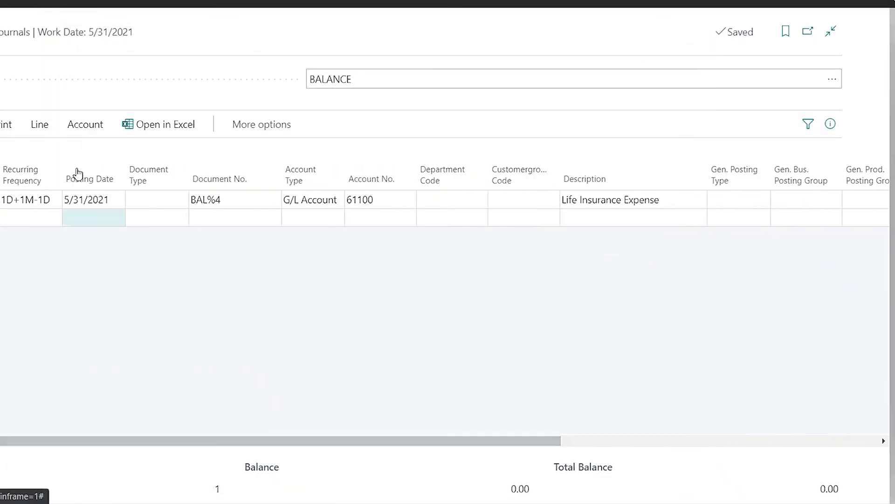
left_click(6, 126)
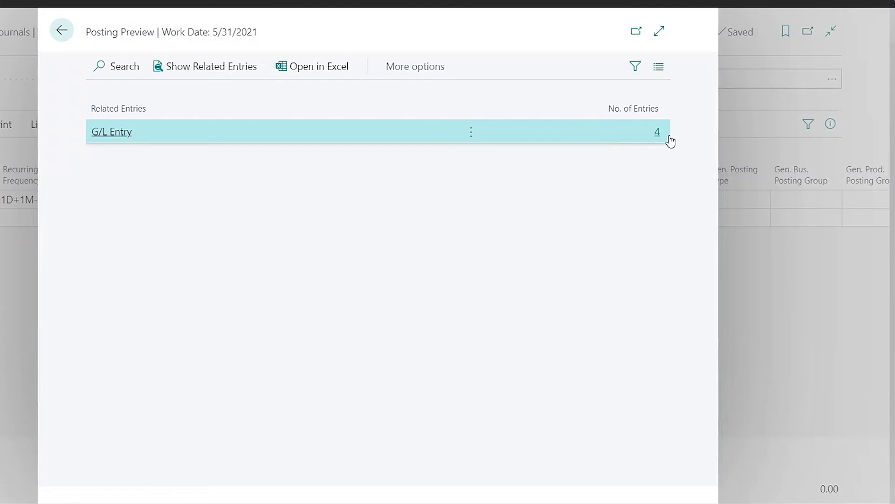
left_click(658, 133)
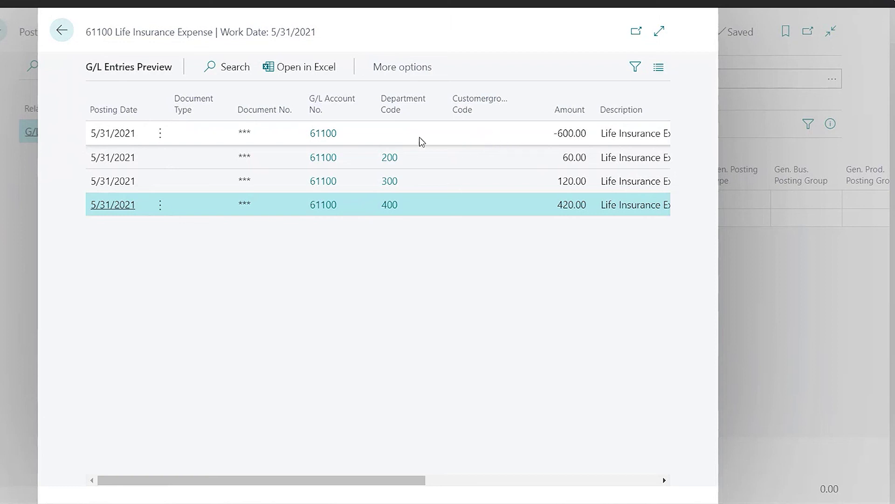
left_click(478, 139)
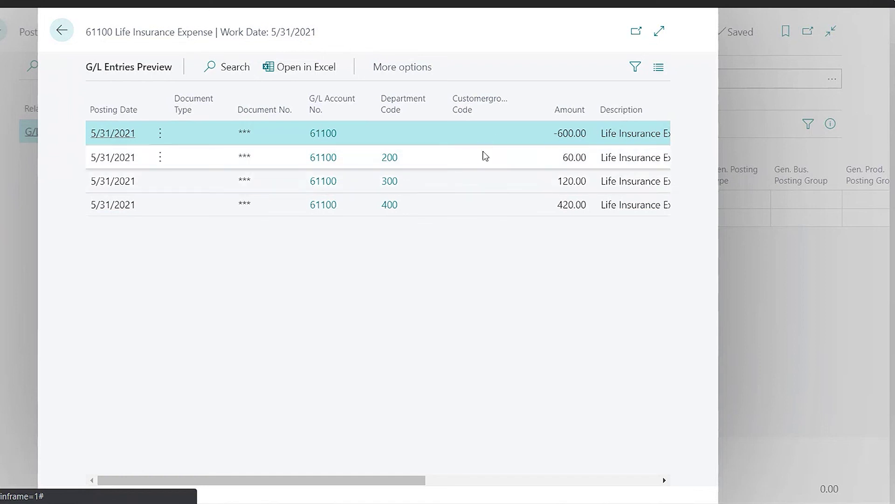
left_click(485, 156)
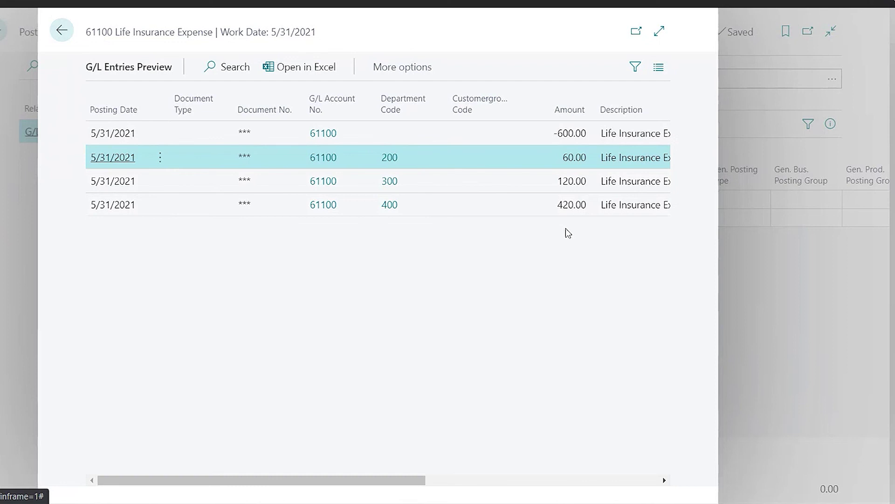
left_click(62, 34)
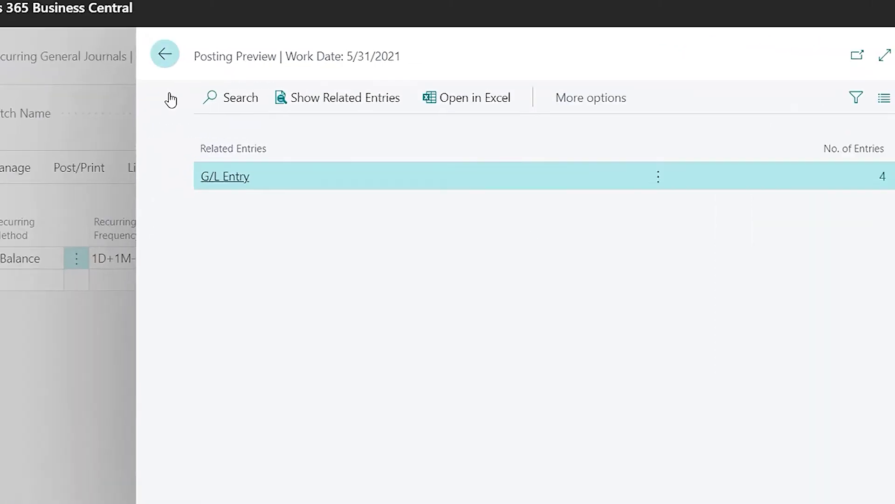
left_click(61, 33)
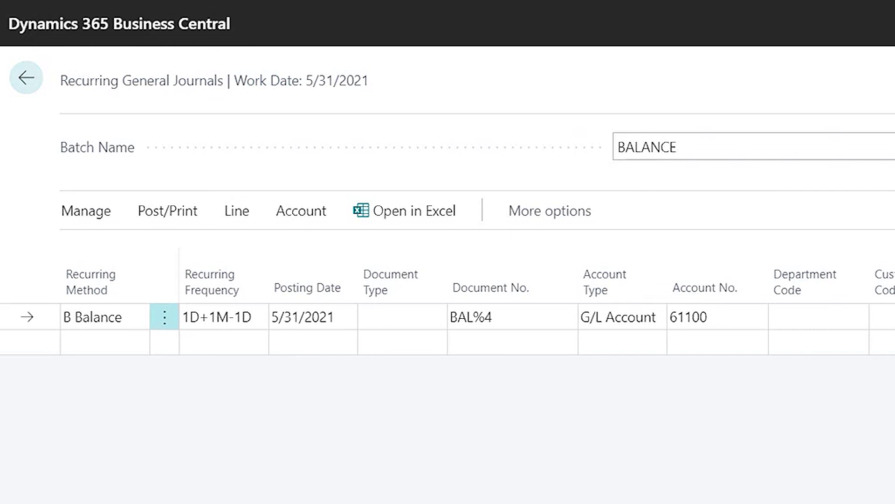
Post the BALANCE journal lines, confirming the posting and acknowledging the success message.
left_click(172, 206)
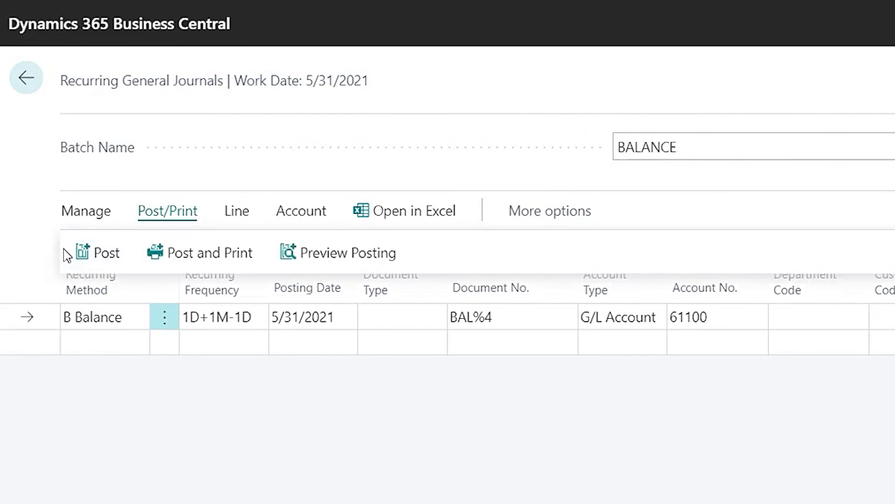
left_click(96, 252)
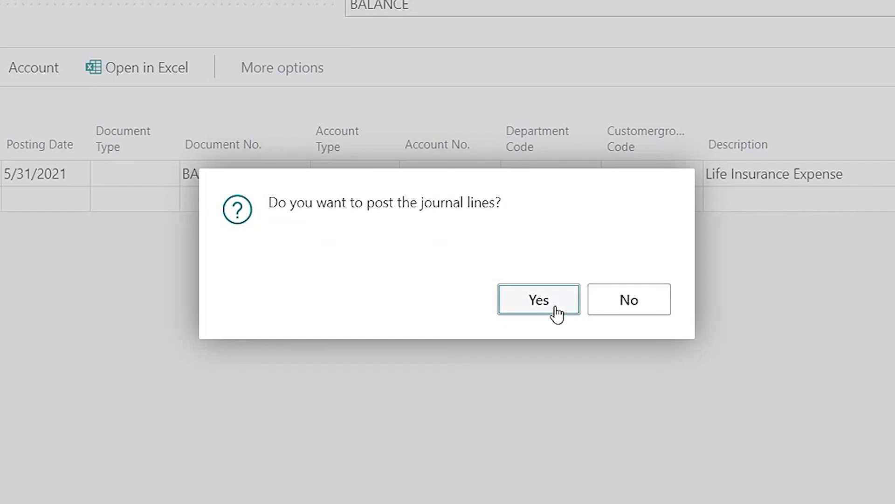
left_click(557, 308)
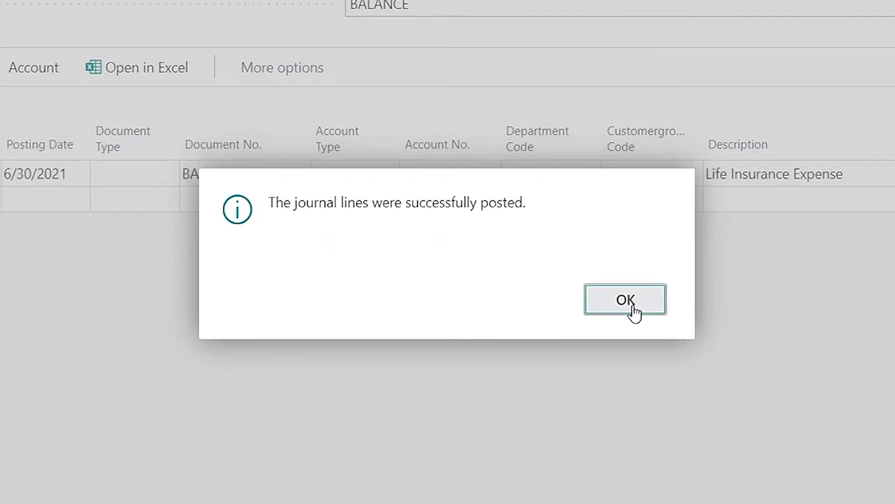
left_click(633, 312)
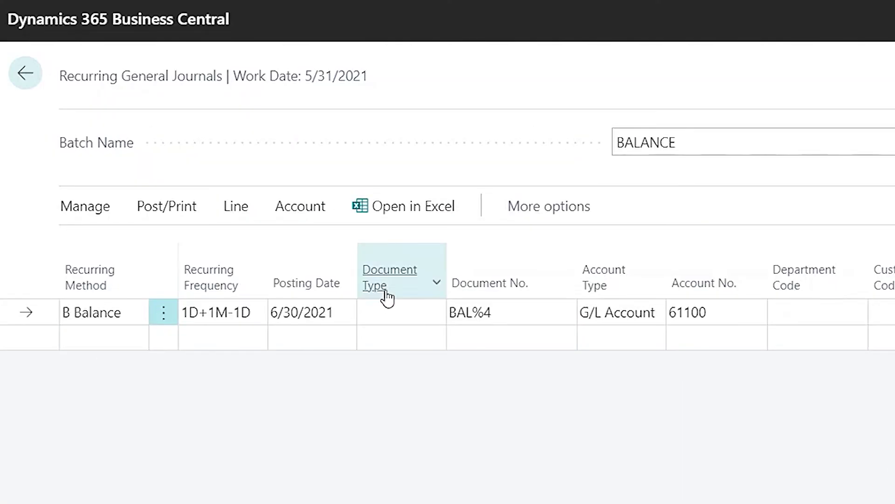
scroll(536, 313, "right", 3)
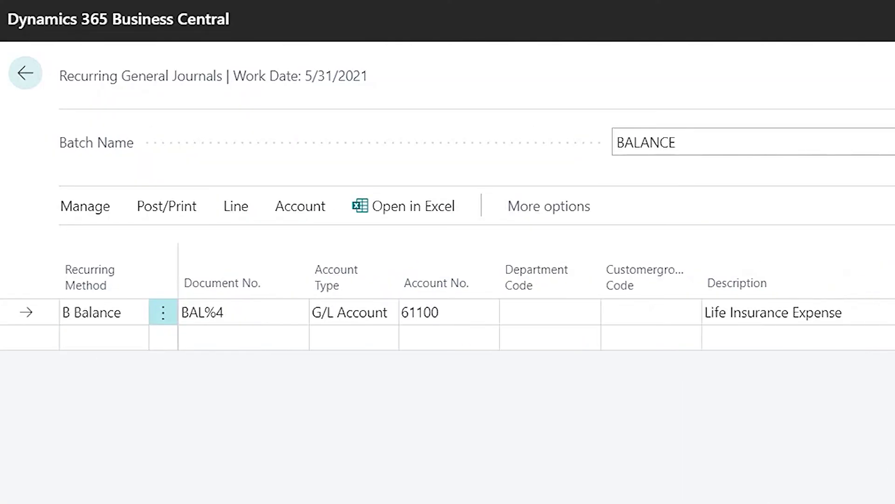